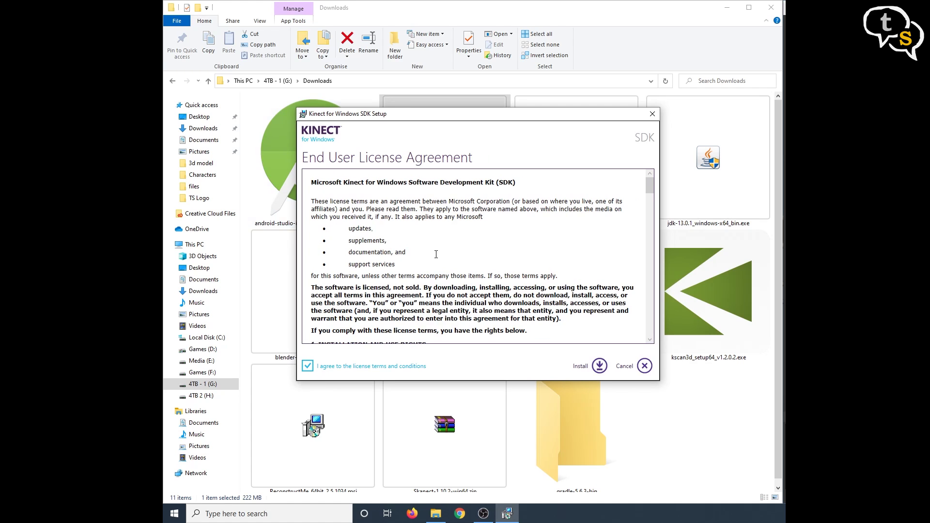
- Run the Kinect for Windows SDK installation from its setup window
{"action": "left_click_drag", "start_coordinate": [312, 182], "coordinate": [516, 182]}
{"action": "left_click", "coordinate": [600, 366]}
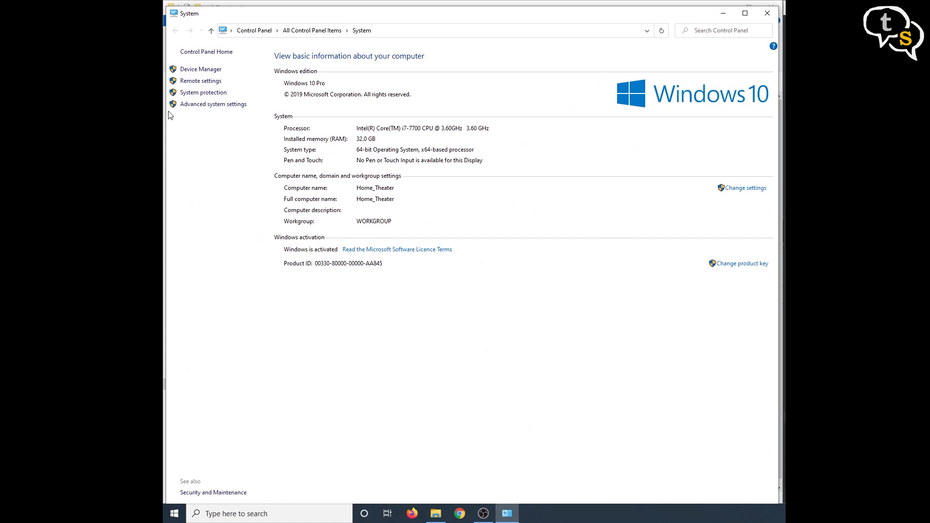
- Check the Kinect audio array, camera and security control entries in Device Manager, then launch Skanect
{"action": "left_click", "coordinate": [189, 69]}
{"action": "scroll", "coordinate": [379, 175], "scroll_direction": "down", "scroll_amount": 2}
{"action": "left_click", "coordinate": [217, 118]}
{"action": "left_click", "coordinate": [285, 127]}
{"action": "left_click", "coordinate": [286, 136]}
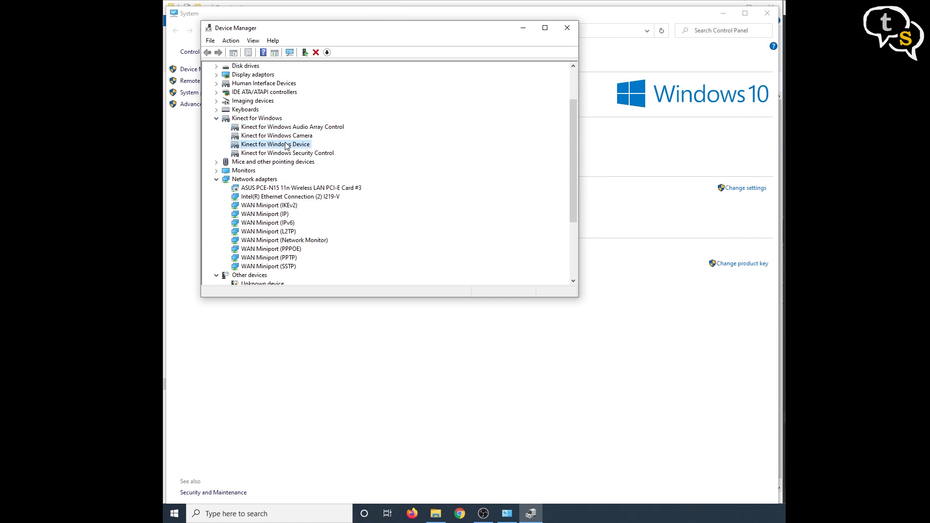
{"action": "left_click", "coordinate": [287, 153]}
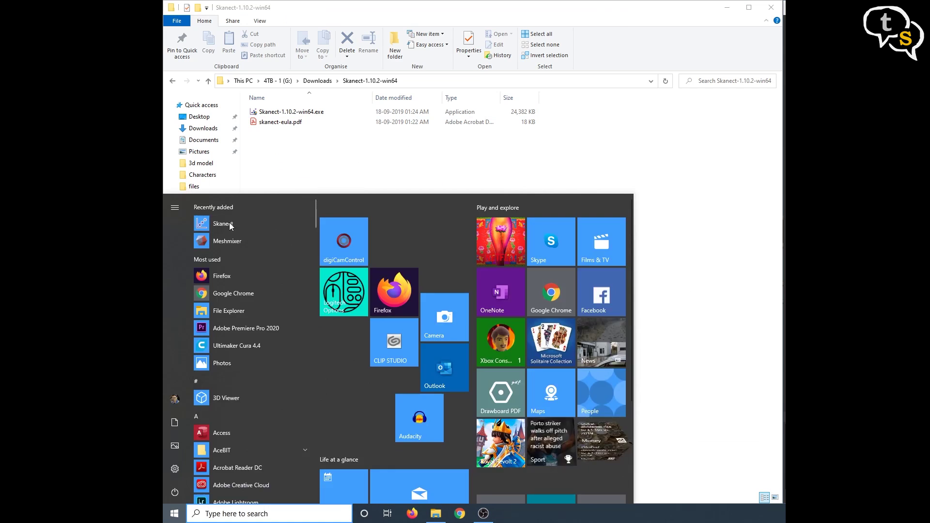
{"action": "left_click", "coordinate": [228, 223]}
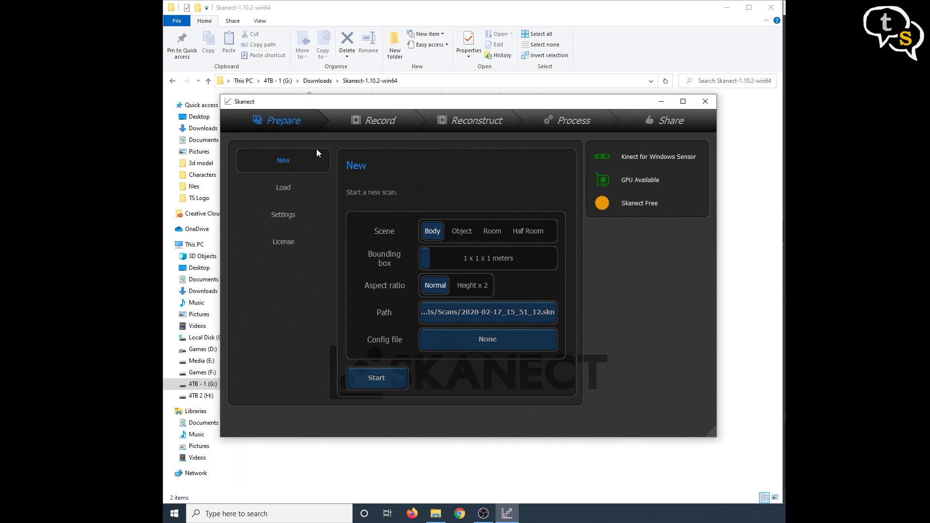
- Record a body scan with the live sensor views, starting and then stopping the recording
{"action": "left_click", "coordinate": [374, 384]}
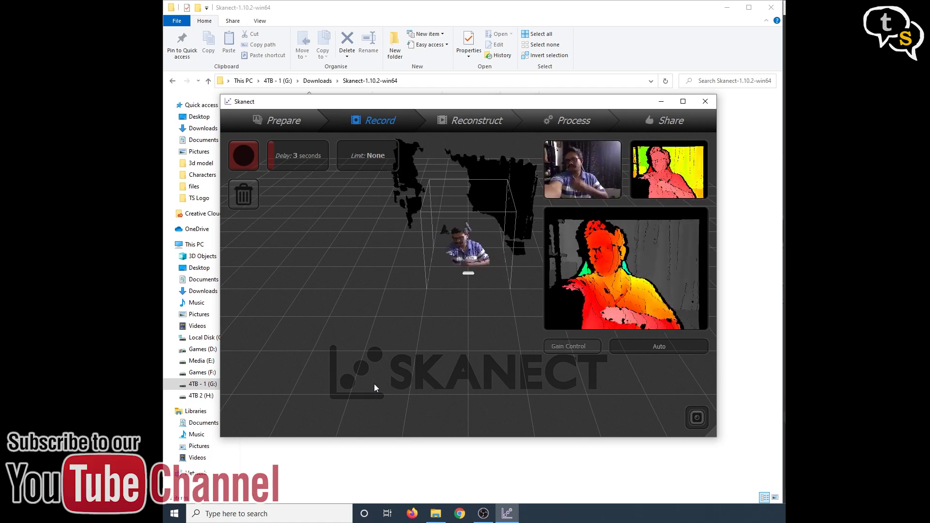
{"action": "left_click", "coordinate": [243, 162]}
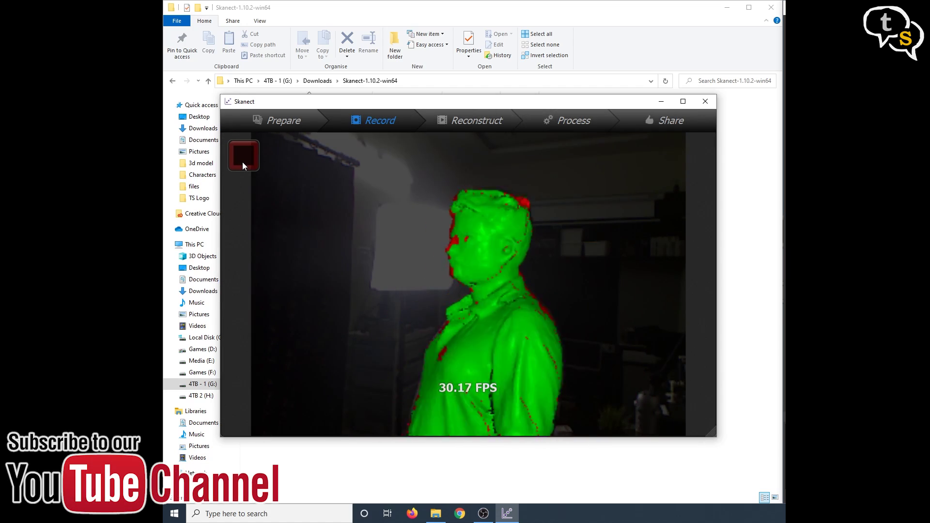
{"action": "left_click", "coordinate": [240, 157]}
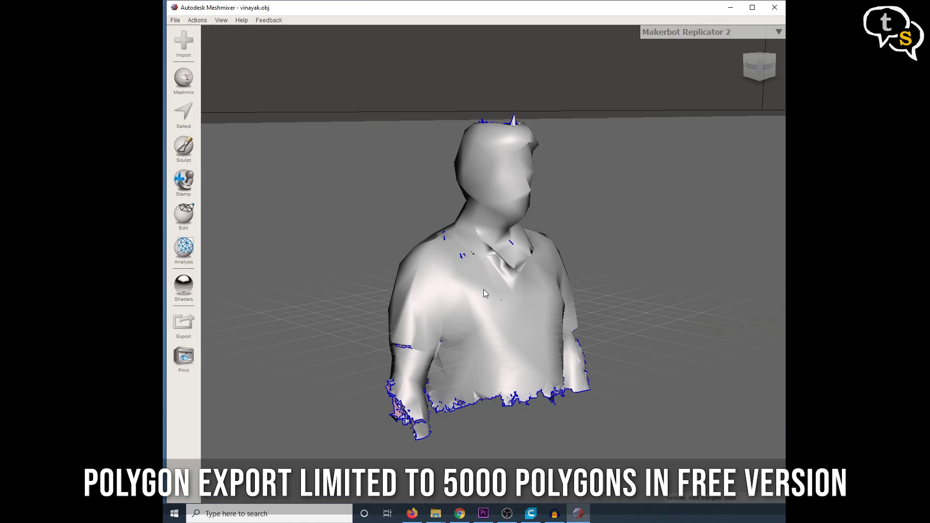
{"action": "right_click_drag", "start_coordinate": [433, 297], "coordinate": [488, 302]}
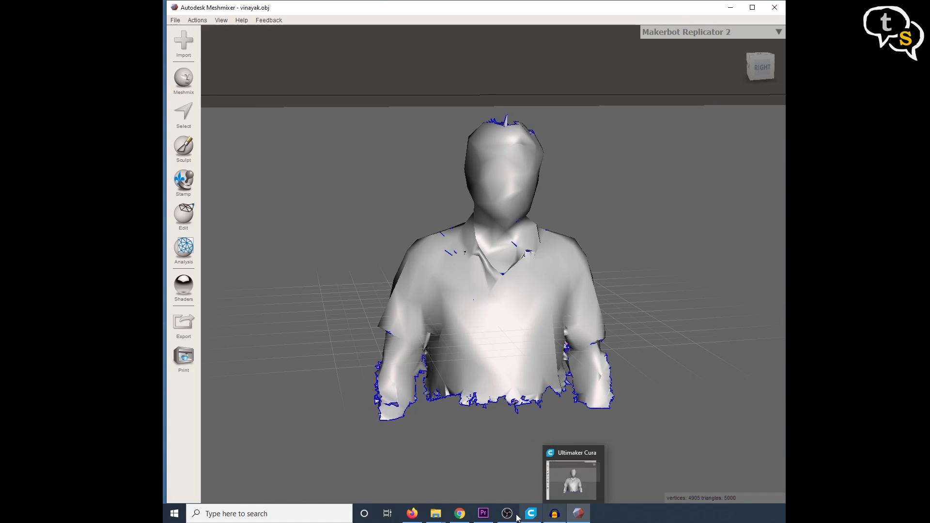
{"action": "left_click", "coordinate": [558, 480]}
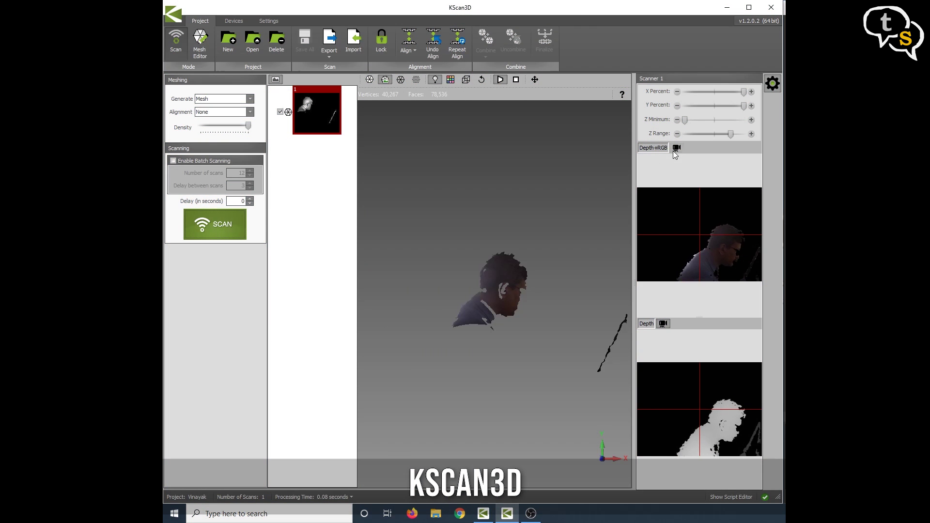
- Raise the batch scan count by one, run the timed scans, and exclude scan 8
{"action": "left_click", "coordinate": [676, 149]}
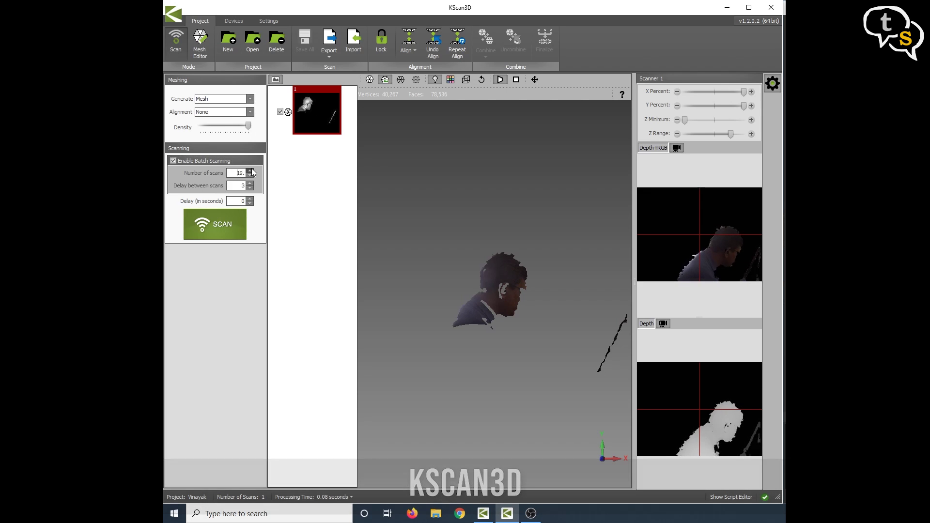
{"action": "left_click", "coordinate": [250, 170]}
{"action": "left_click", "coordinate": [217, 224]}
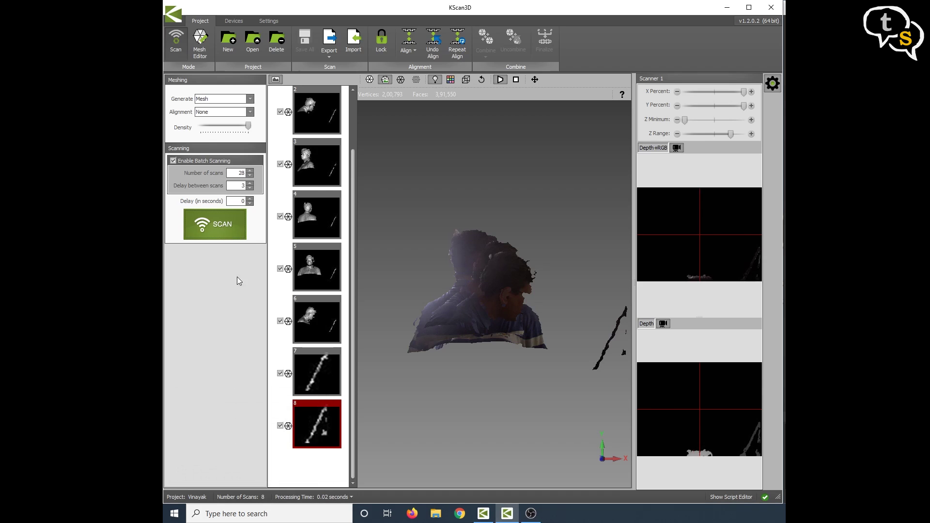
{"action": "left_click", "coordinate": [280, 425]}
{"action": "scroll", "coordinate": [324, 116], "scroll_direction": "up", "scroll_amount": 3}
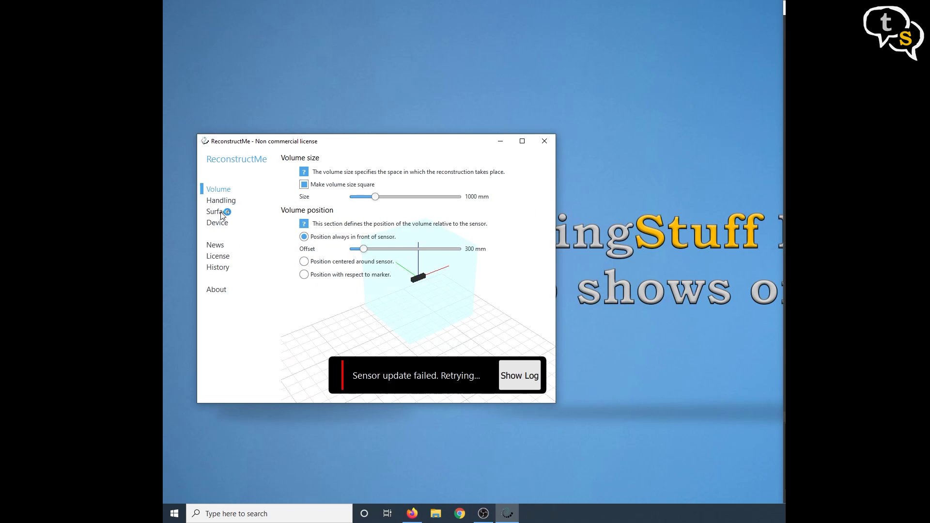
- Review the Surface, Device, Handling and Volume settings with Microsoft Kinect (1st gen) as sensor
{"action": "left_click", "coordinate": [218, 212]}
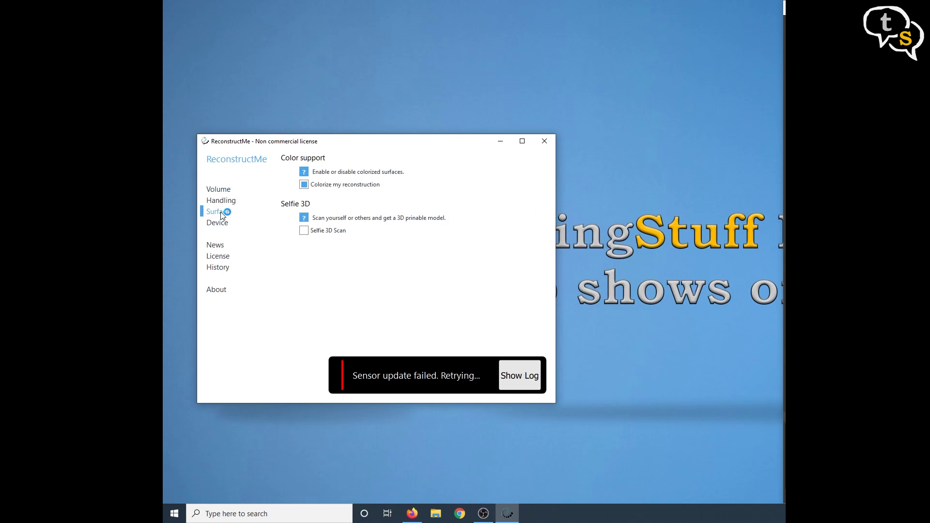
{"action": "left_click", "coordinate": [220, 227]}
{"action": "scroll", "coordinate": [509, 305], "scroll_direction": "down", "scroll_amount": 5}
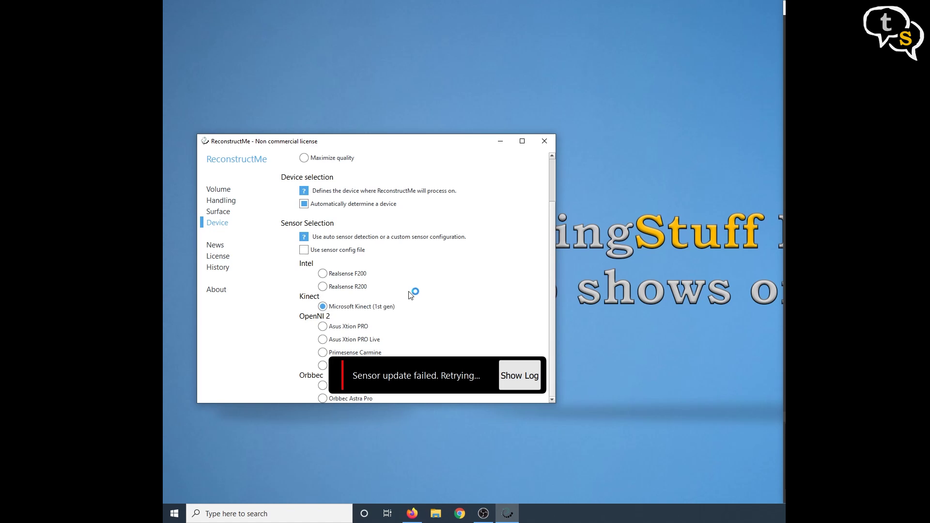
{"action": "scroll", "coordinate": [410, 295], "scroll_direction": "up", "scroll_amount": 1}
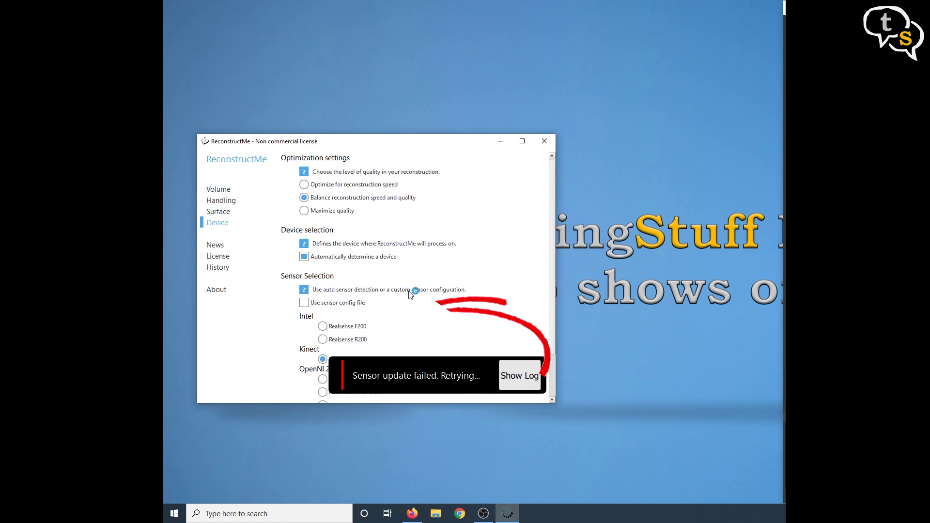
{"action": "scroll", "coordinate": [469, 313], "scroll_direction": "down", "scroll_amount": 1}
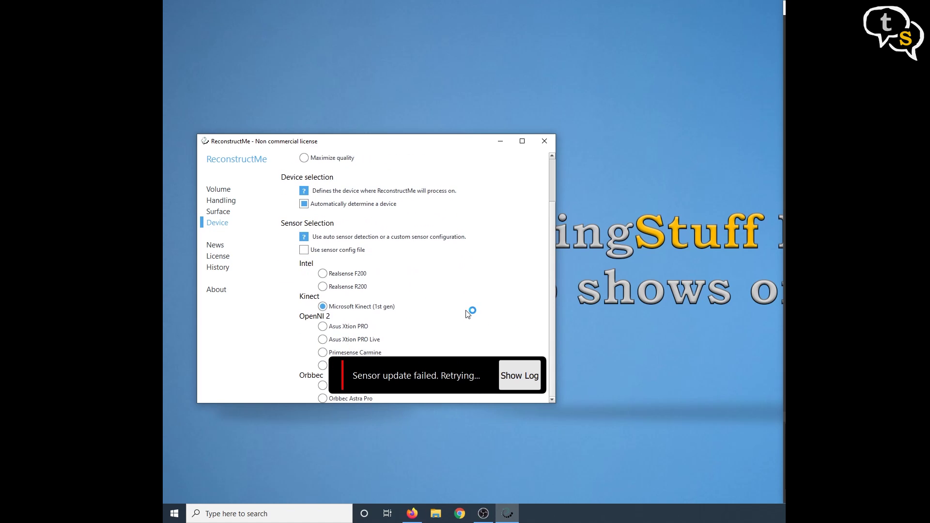
{"action": "left_click", "coordinate": [218, 212]}
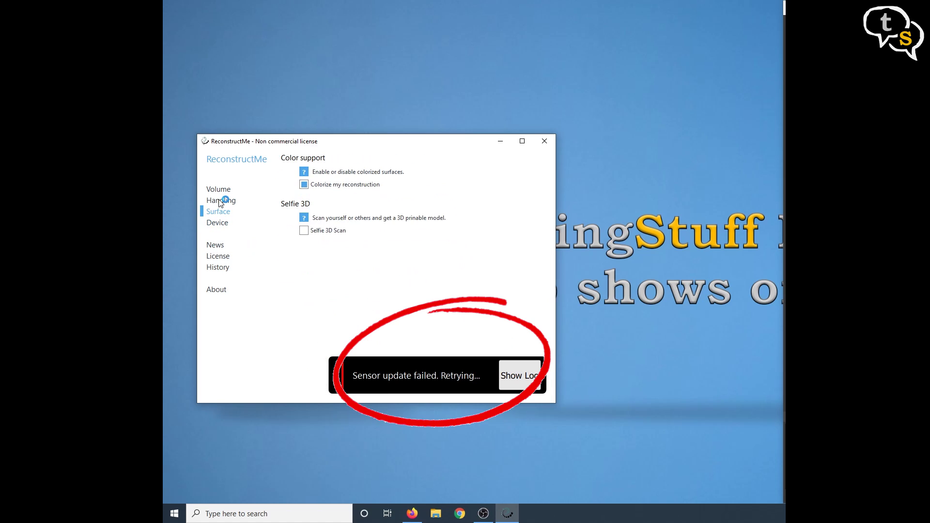
{"action": "left_click", "coordinate": [221, 201]}
{"action": "left_click", "coordinate": [222, 189]}
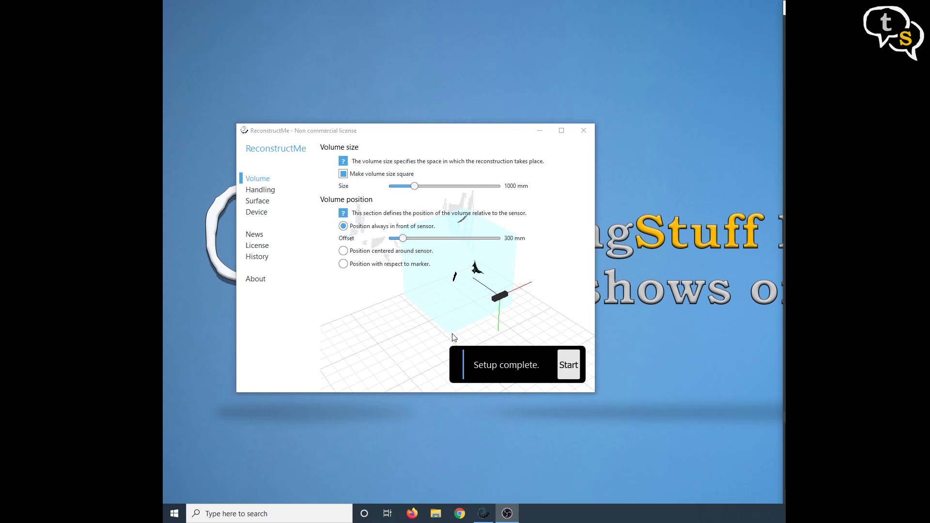
- Start the ReconstructMe scan, finish it early, and turn the bust front-on
{"action": "left_click", "coordinate": [568, 365]}
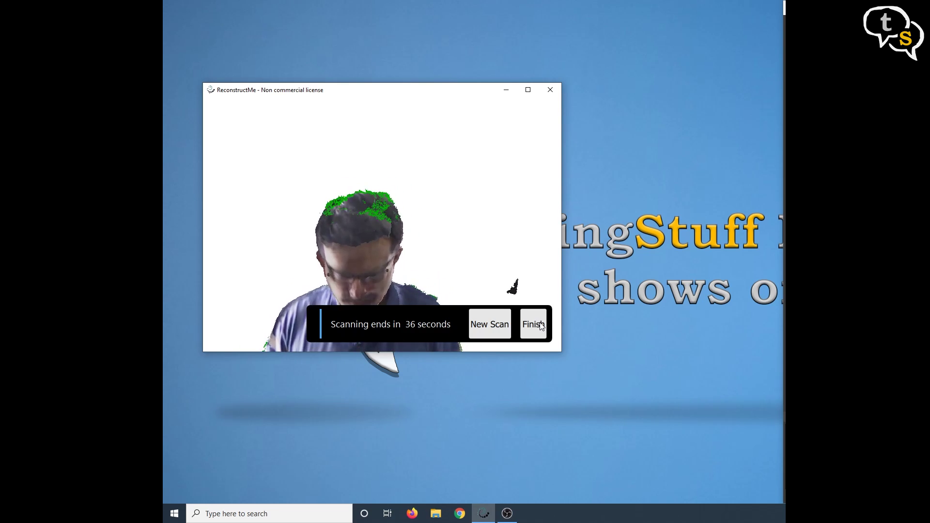
{"action": "left_click", "coordinate": [538, 325]}
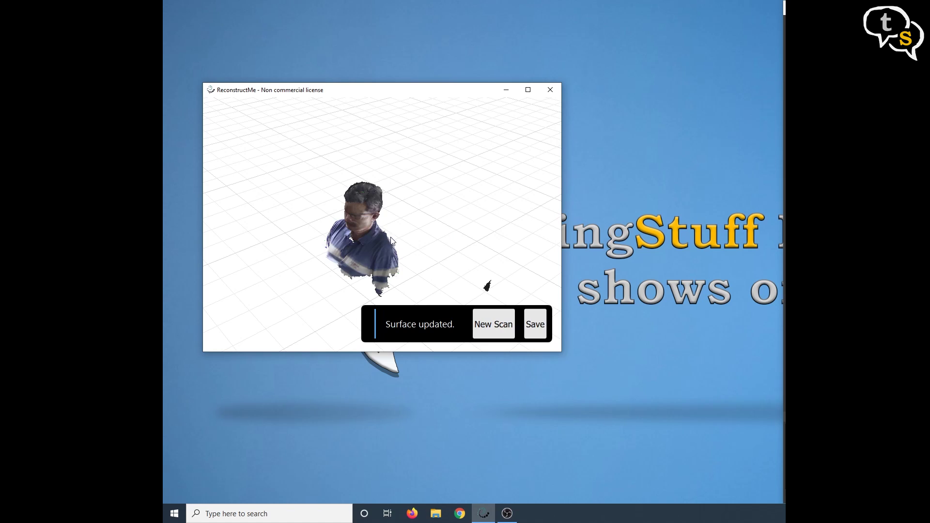
{"action": "left_click_drag", "start_coordinate": [364, 263], "coordinate": [426, 262]}
{"action": "scroll", "coordinate": [400, 187], "scroll_direction": "up", "scroll_amount": 5}
- Save the bust as an STL model named after the sitter
{"action": "left_click", "coordinate": [536, 324]}
{"action": "type", "text": "vina"}
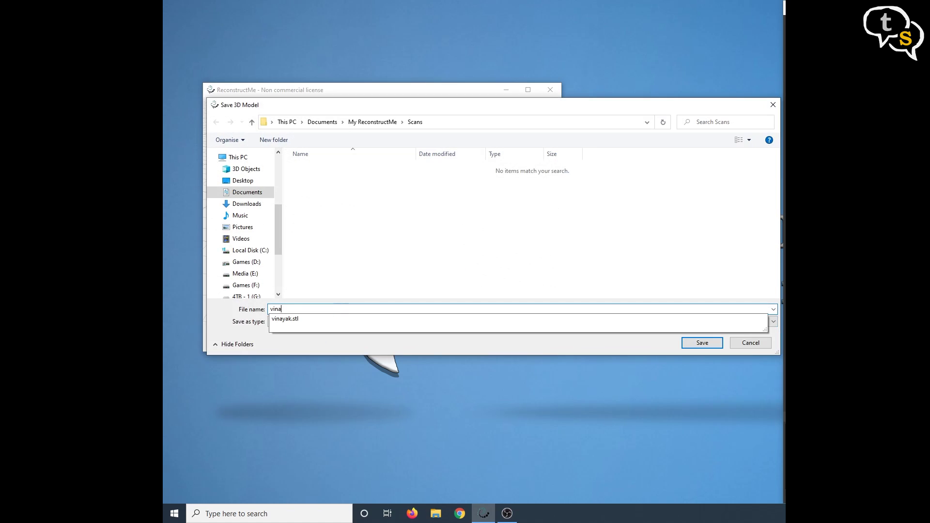
{"action": "type", "text": "yak"}
{"action": "key", "text": "Return"}
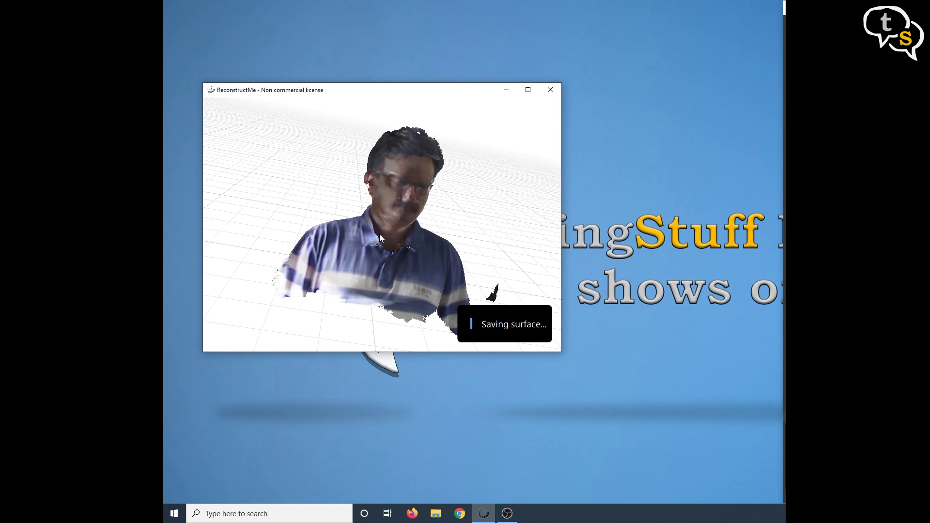
- Enable Selfie 3D Scan with its defaults, capture the selfie bust, and begin saving it
{"action": "left_click", "coordinate": [300, 156]}
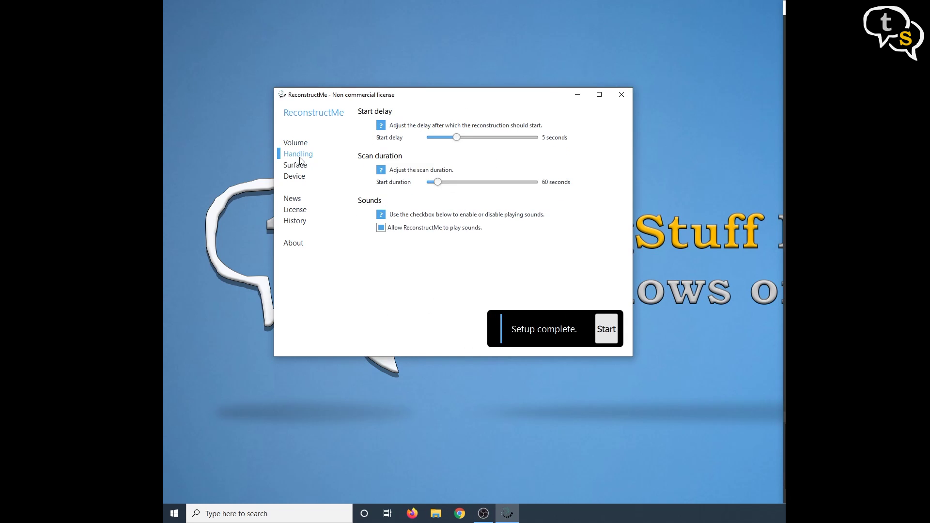
{"action": "left_click", "coordinate": [302, 165]}
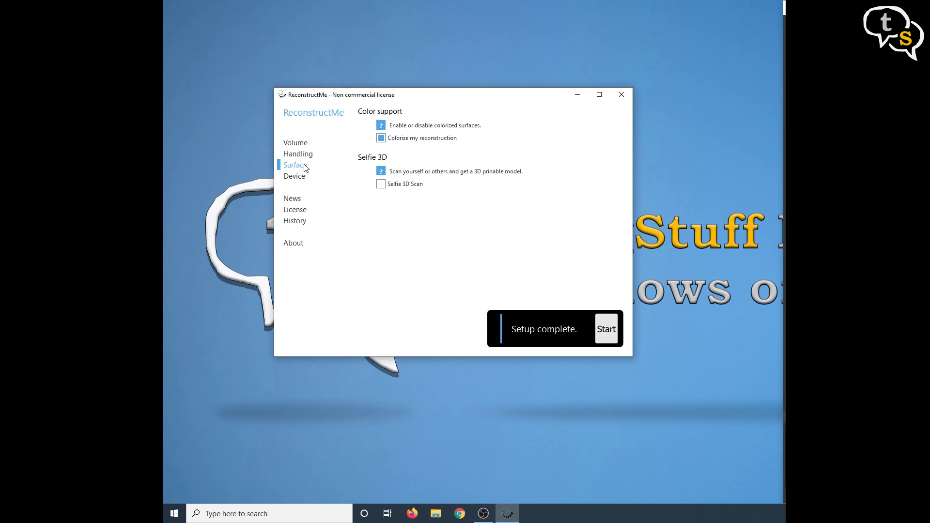
{"action": "left_click", "coordinate": [386, 171]}
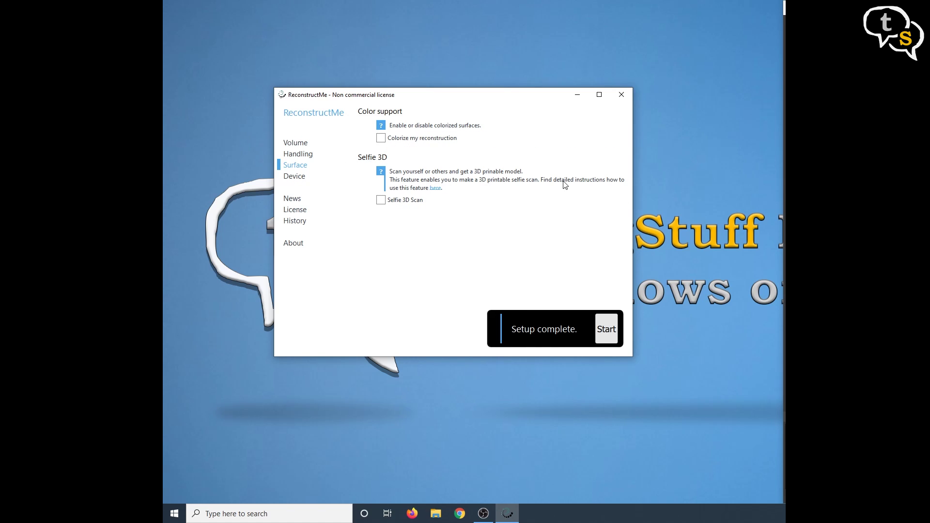
{"action": "left_click", "coordinate": [381, 200]}
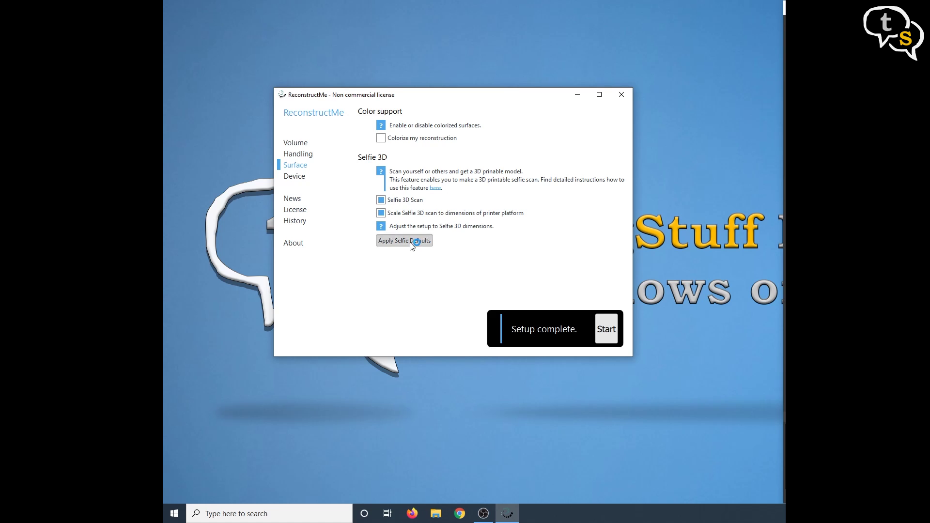
{"action": "left_click", "coordinate": [295, 177]}
{"action": "left_click", "coordinate": [607, 330]}
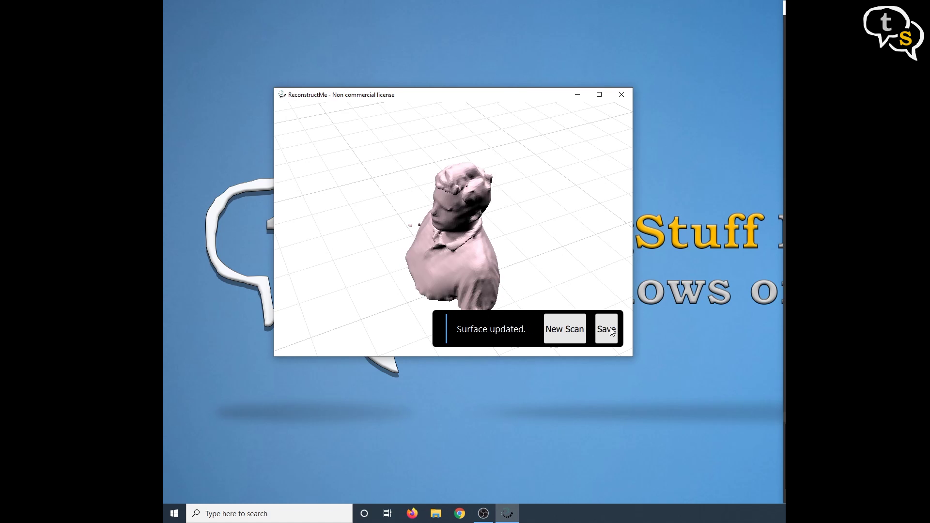
{"action": "left_click", "coordinate": [612, 331]}
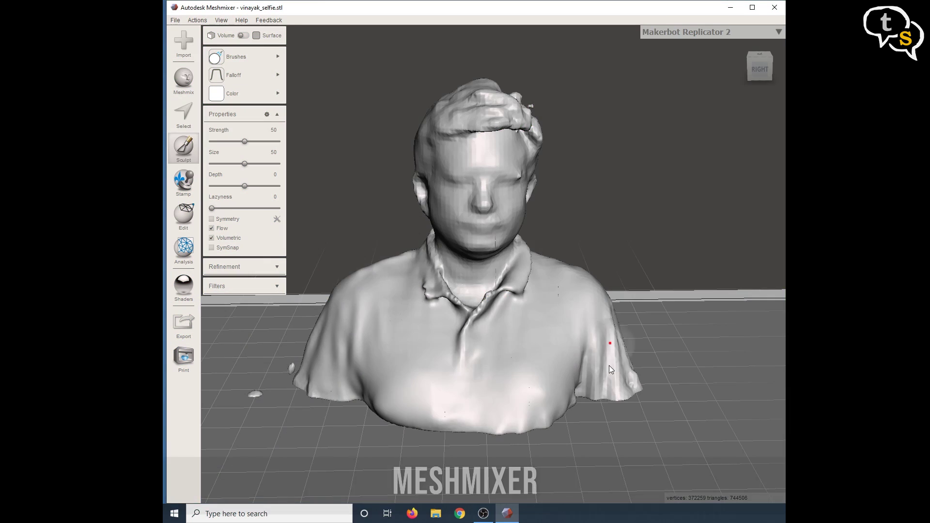
- Orbit the bust to inspect back and front, then select the stray blob beside it
{"action": "right_click_drag", "start_coordinate": [609, 365], "coordinate": [438, 356]}
{"action": "right_click_drag", "start_coordinate": [560, 373], "coordinate": [573, 303]}
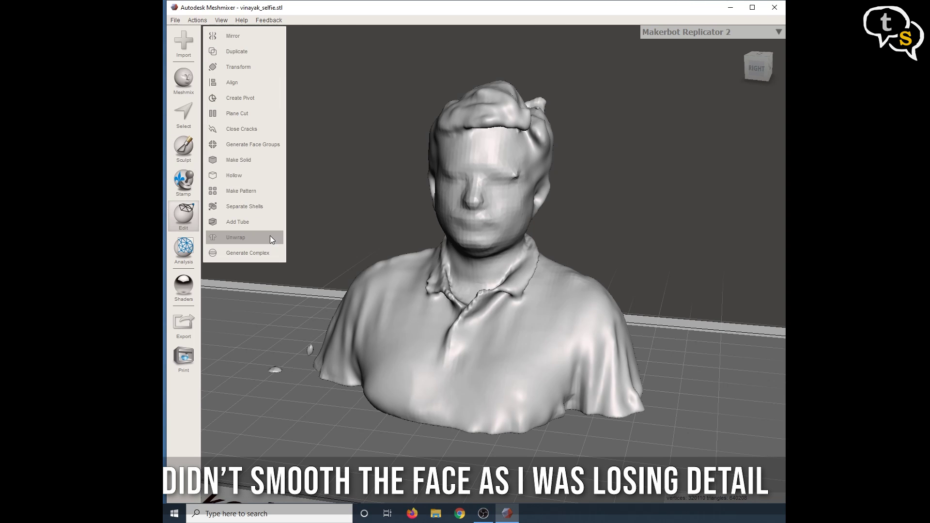
{"action": "left_click", "coordinate": [177, 111]}
{"action": "left_click", "coordinate": [310, 349]}
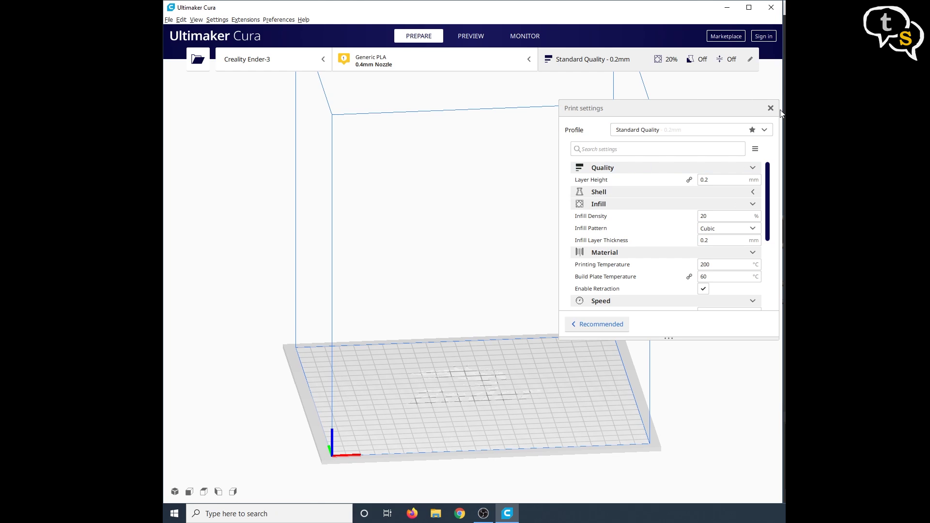
- Close the Print settings panel and open the selfie bust 3MF file
{"action": "left_click", "coordinate": [771, 109]}
{"action": "left_click", "coordinate": [169, 19]}
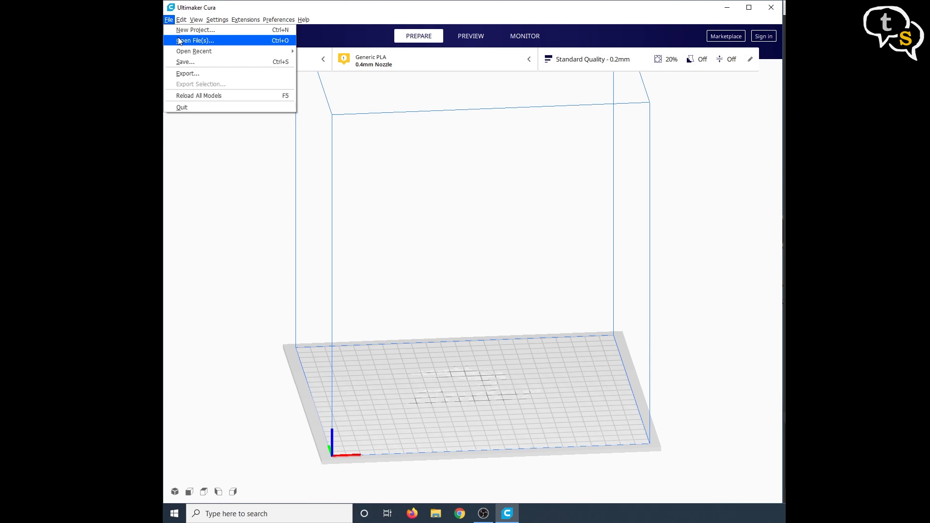
{"action": "left_click", "coordinate": [178, 37]}
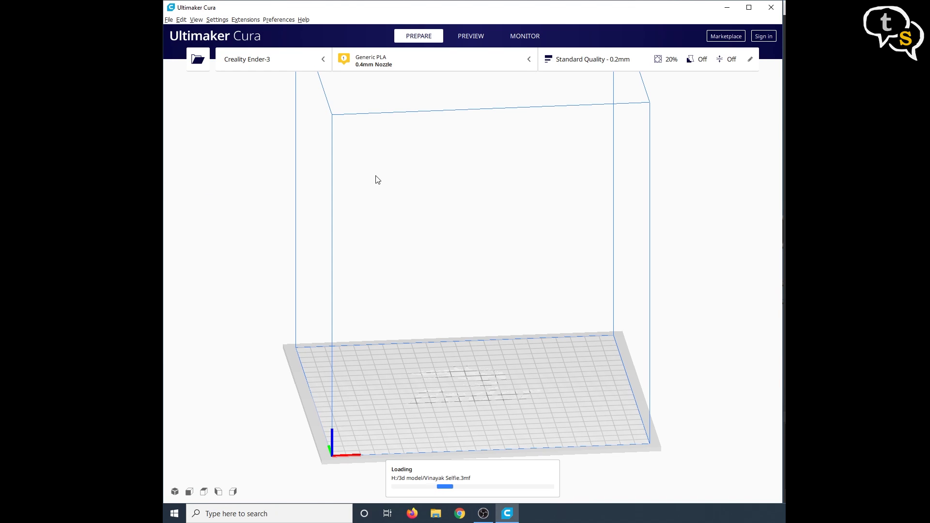
- Centre the bust on the build plate and slice it
{"action": "left_click_drag", "start_coordinate": [389, 375], "coordinate": [526, 384]}
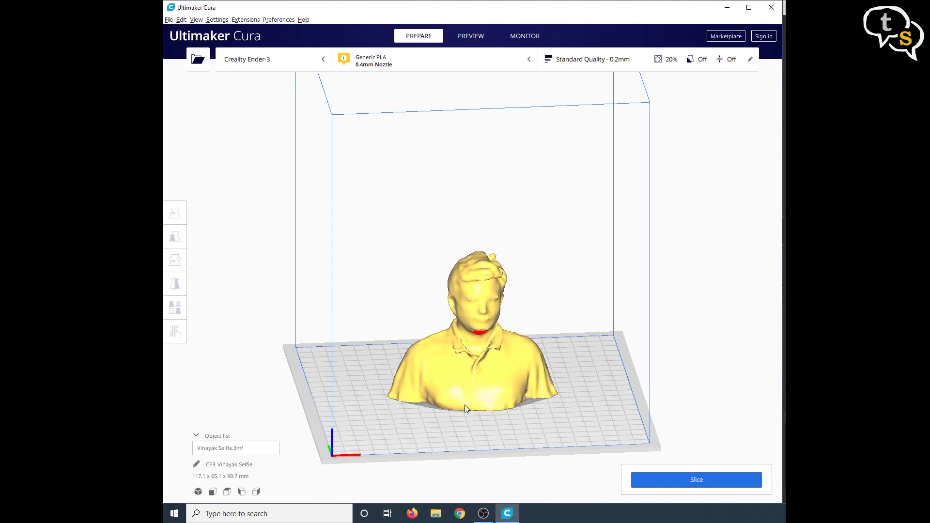
{"action": "right_click_drag", "start_coordinate": [545, 371], "coordinate": [637, 471]}
{"action": "left_click", "coordinate": [644, 479]}
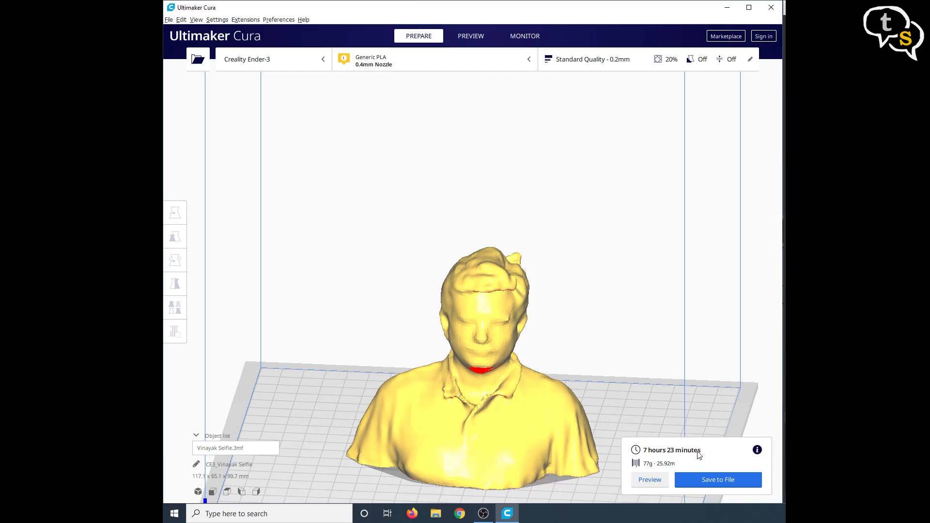
- Rotate the view around the sliced bust and close the Print settings panel
{"action": "right_click_drag", "start_coordinate": [698, 441], "coordinate": [405, 337]}
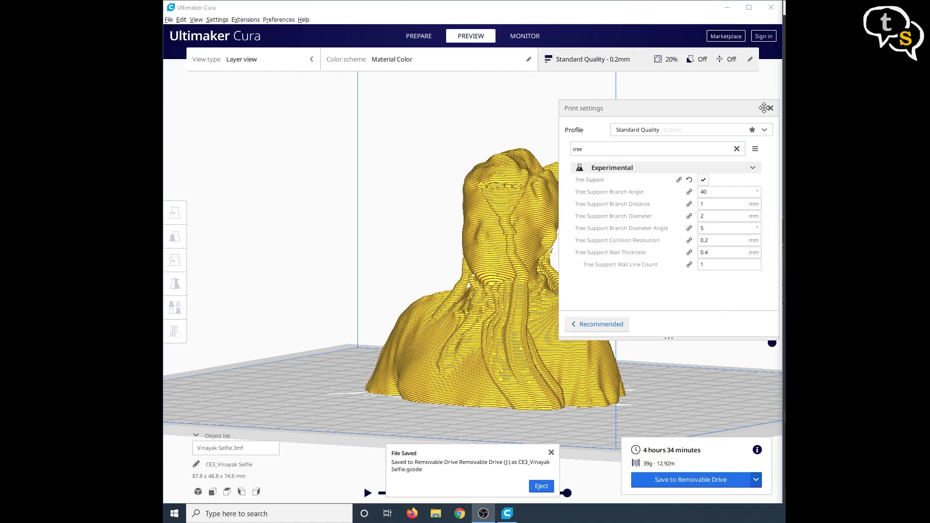
{"action": "left_click", "coordinate": [771, 108]}
{"action": "right_click_drag", "start_coordinate": [581, 303], "coordinate": [459, 318]}
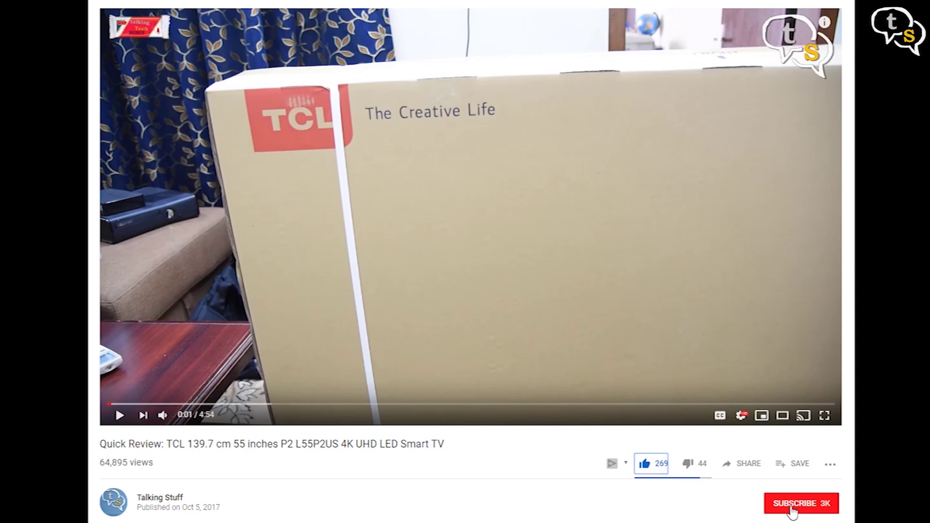
- Subscribe to the Talking Stuff channel from the TCL 55-inch TV review video page
{"action": "left_click", "coordinate": [792, 507]}
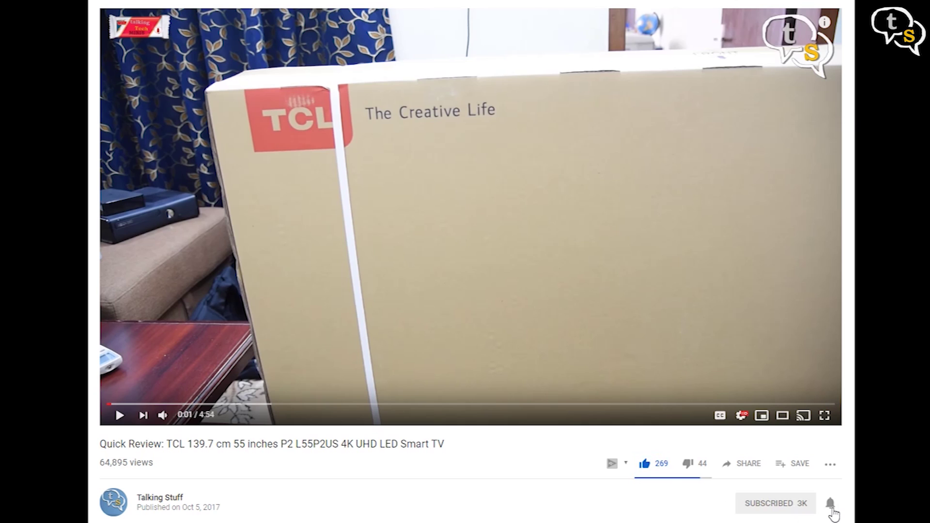